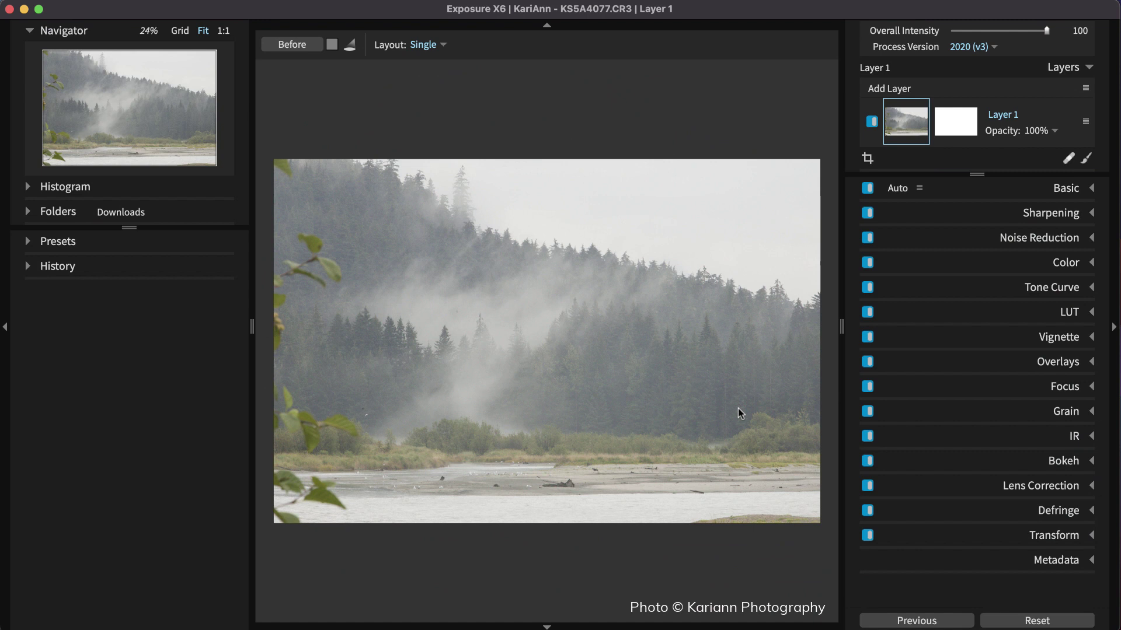
Apply Auto basic corrections (Shadows -17.13, Blacks -18.62) and show the RGB histogram
left_click(1043, 192)
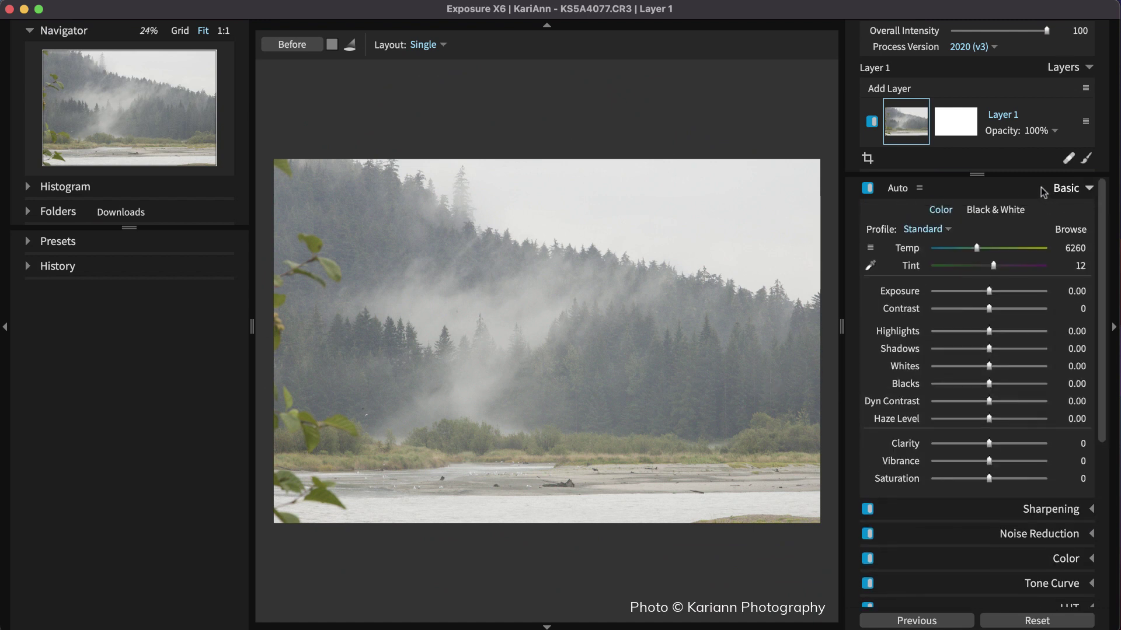
left_click(898, 188)
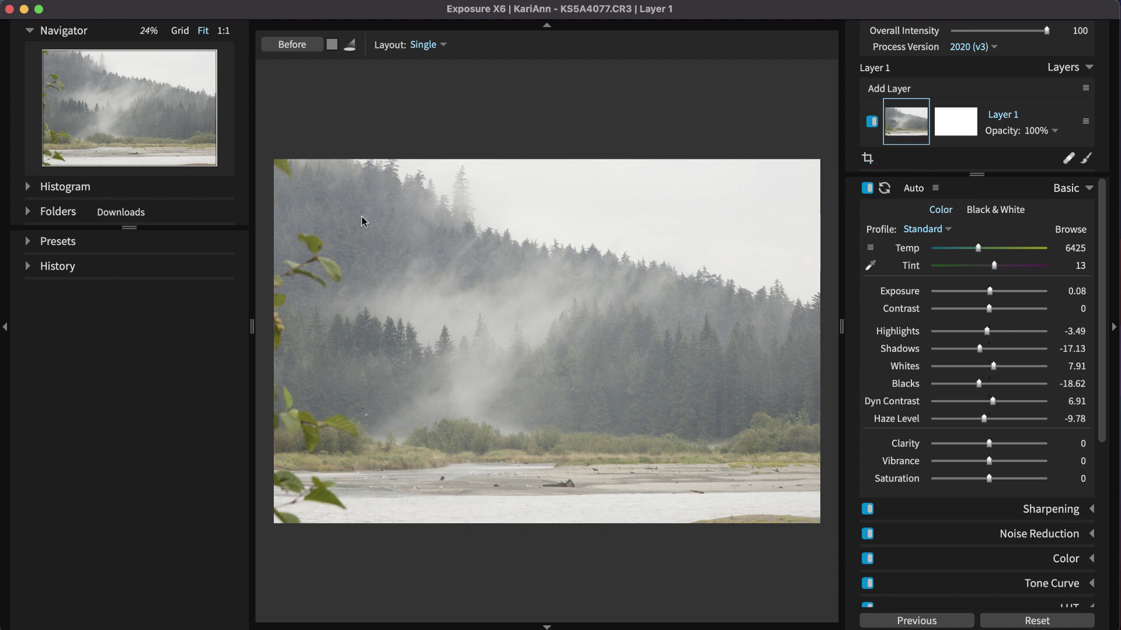
left_click(88, 194)
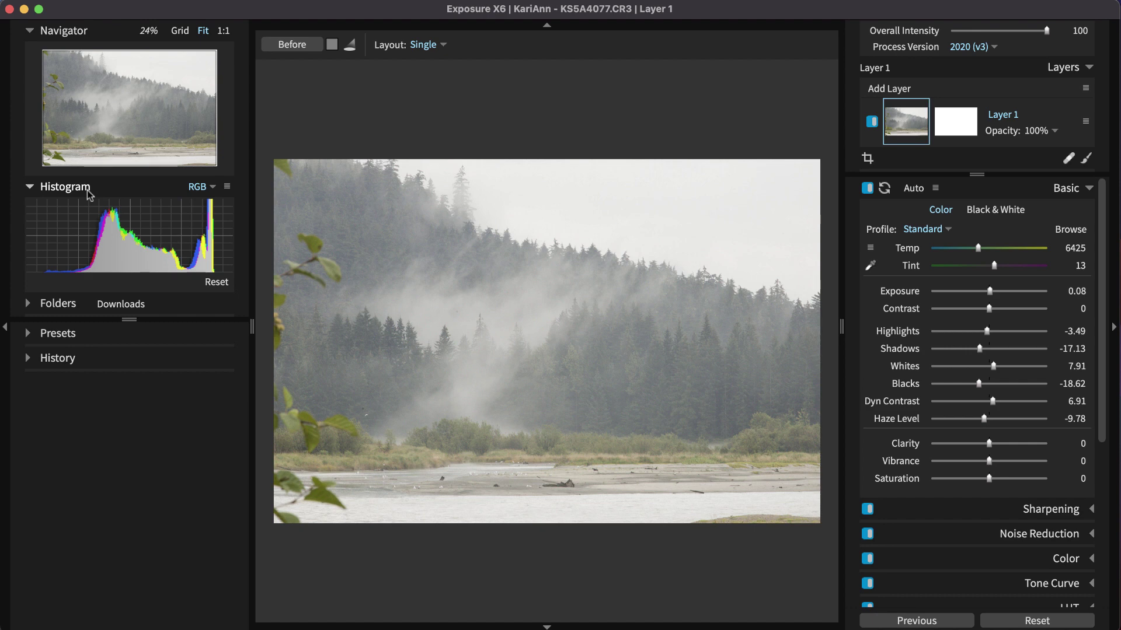
Add the Daguerreotype - High Contrast preset from B&W Films - Vintage as a layer above Layer 1
left_click_drag(55, 333, 78, 97)
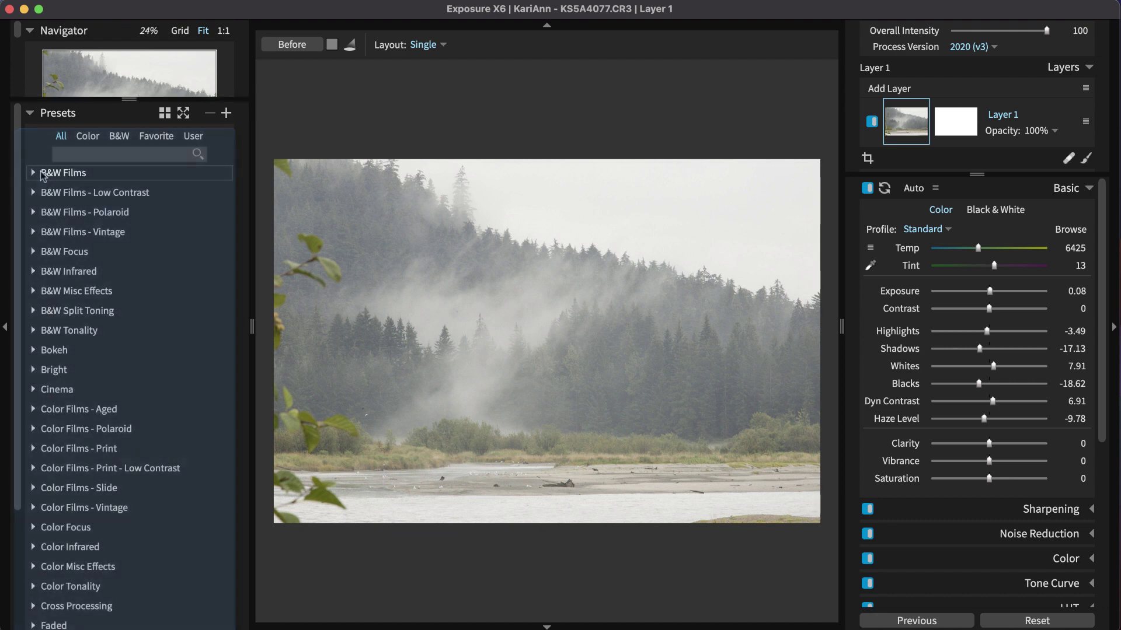
left_click(39, 173)
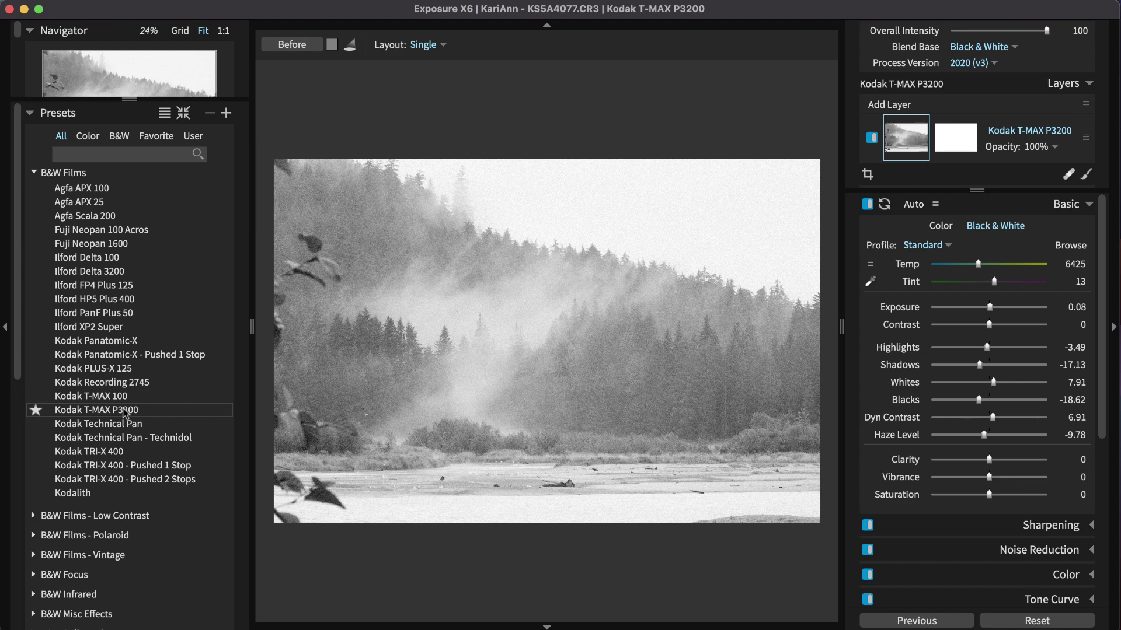
left_click(34, 172)
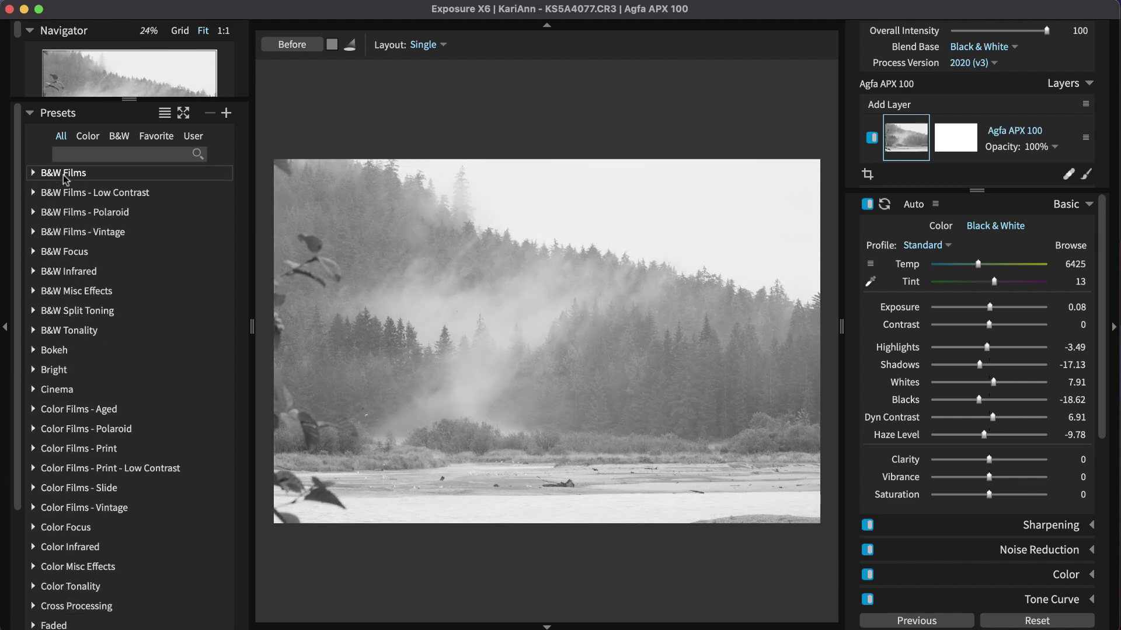
left_click(45, 232)
left_click(165, 113)
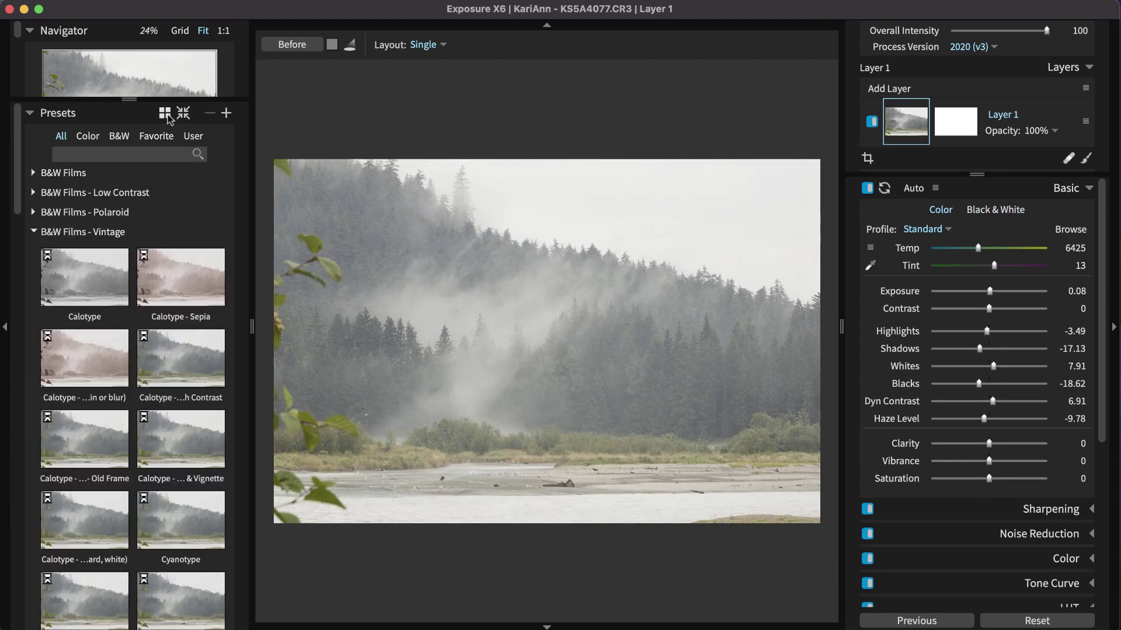
scroll(234, 292, "down", 10)
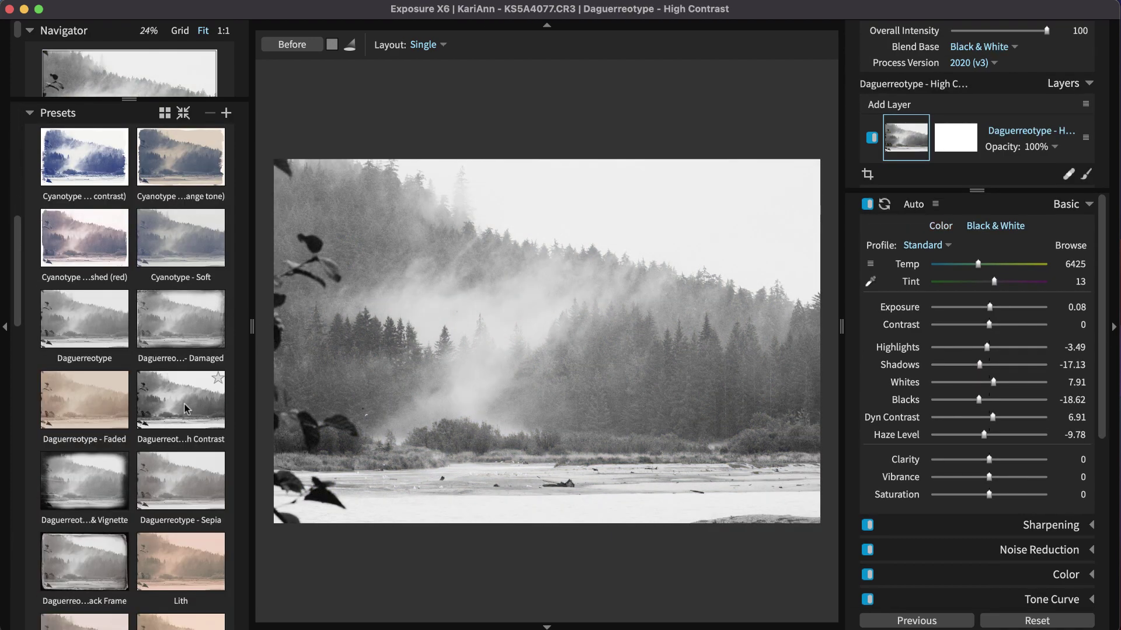
left_click_drag(184, 406, 879, 89)
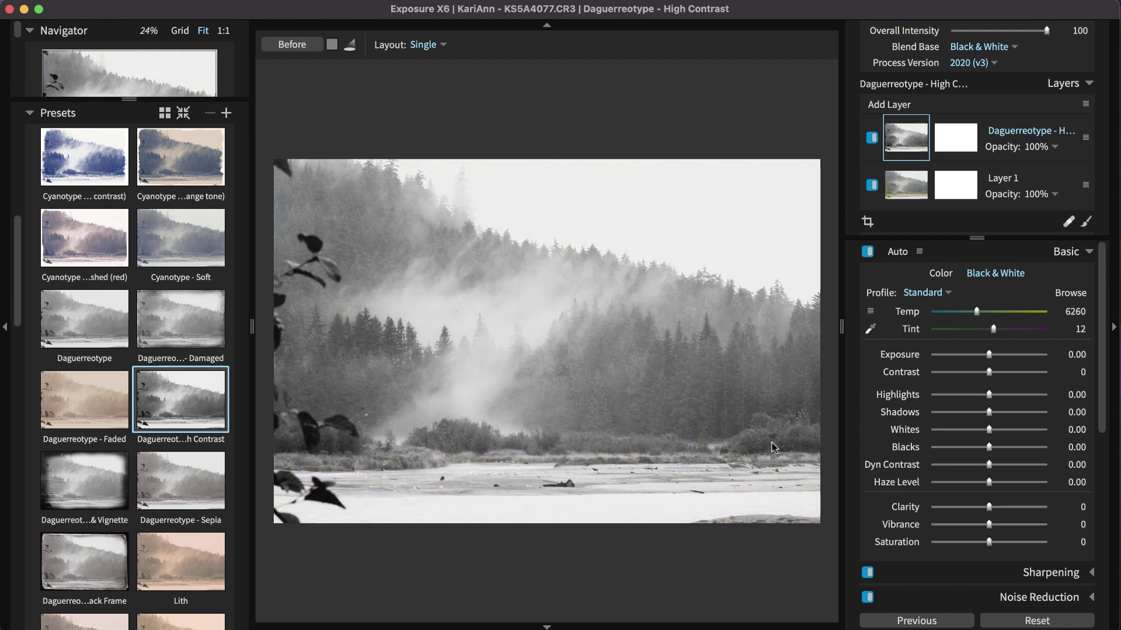
left_click(1066, 253)
left_click(1065, 326)
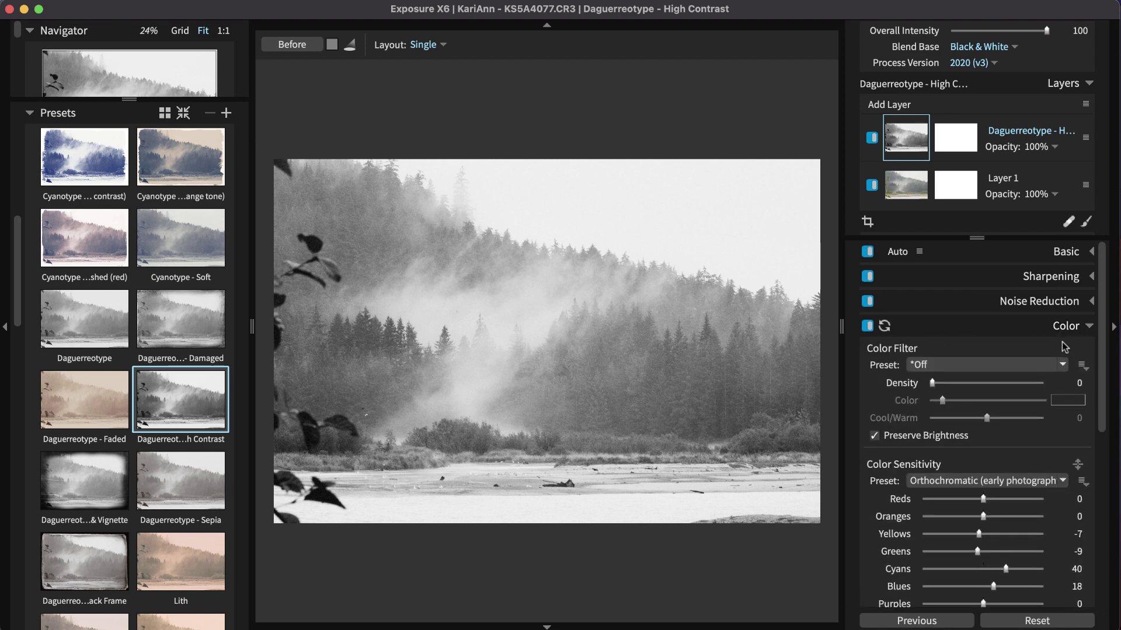
scroll(1064, 347, "down", 2)
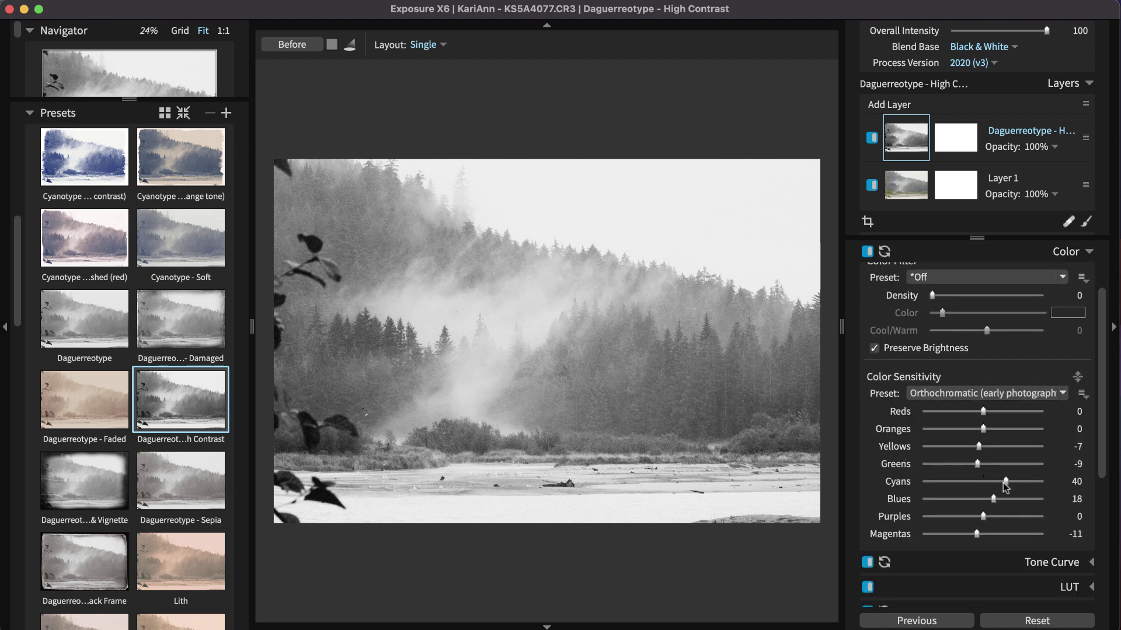
mouse_move(1005, 486)
left_mouse_down()
mouse_move(937, 488)
mouse_move(1039, 488)
mouse_move(989, 489)
left_mouse_up()
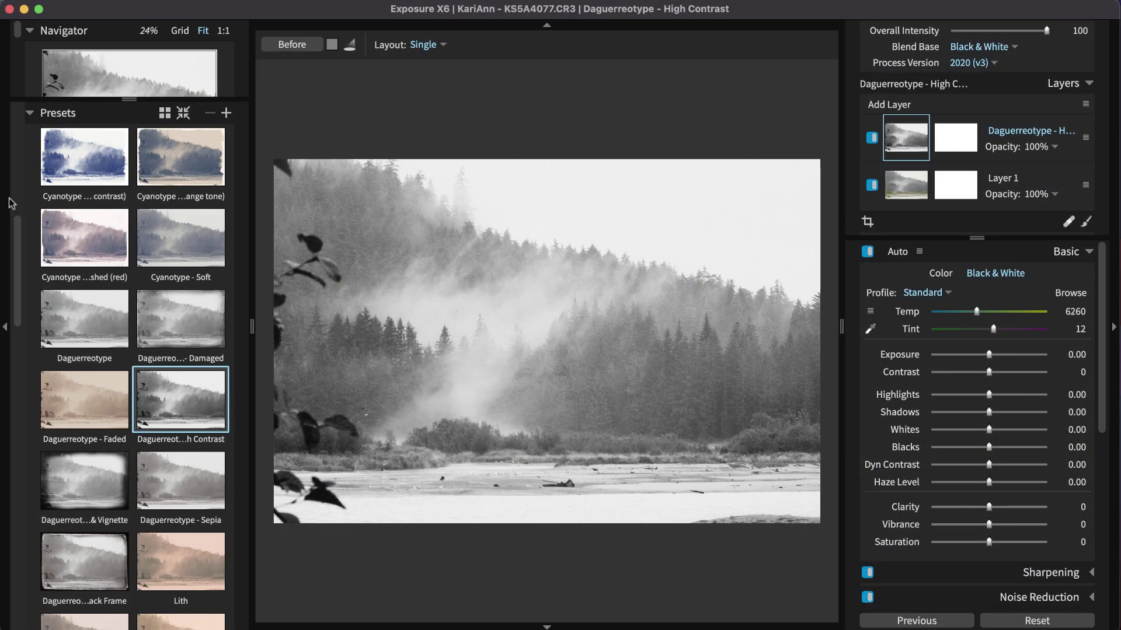
Hide the presets column and set Contrast 27, Highlights -25.97 and Clarity 39
left_click(7, 203)
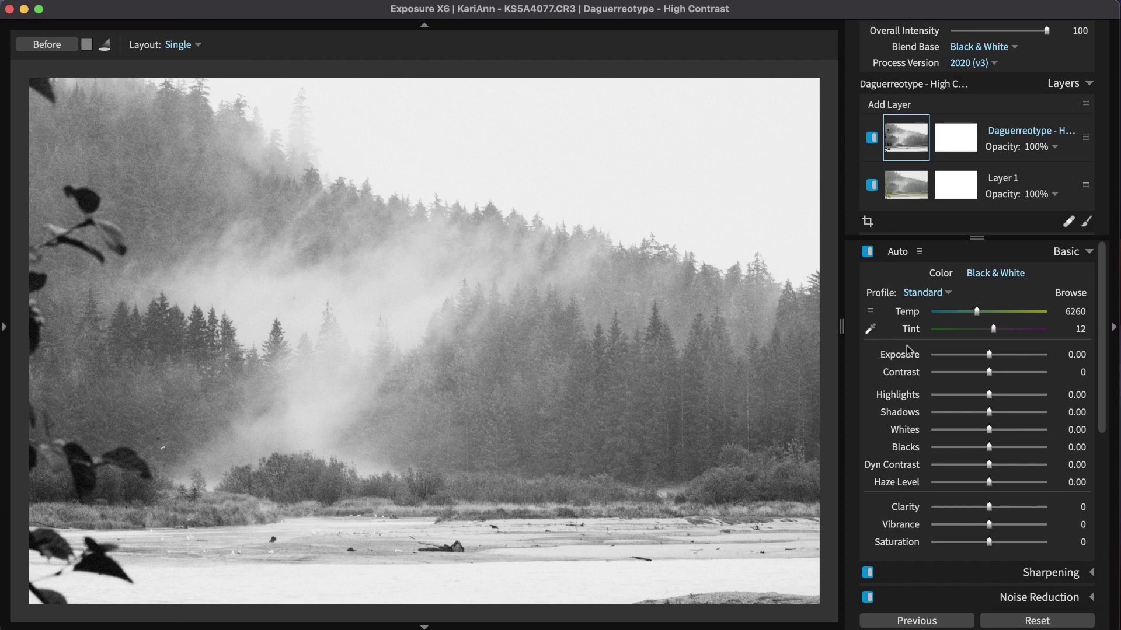
left_click_drag(990, 374, 974, 396)
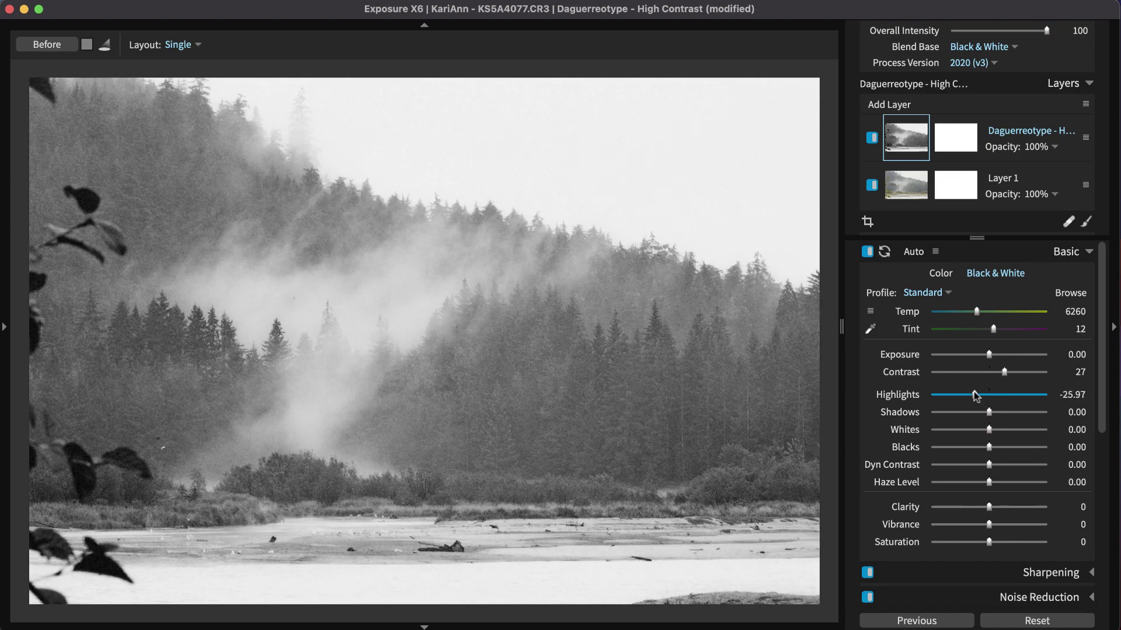
left_click_drag(974, 396, 974, 396)
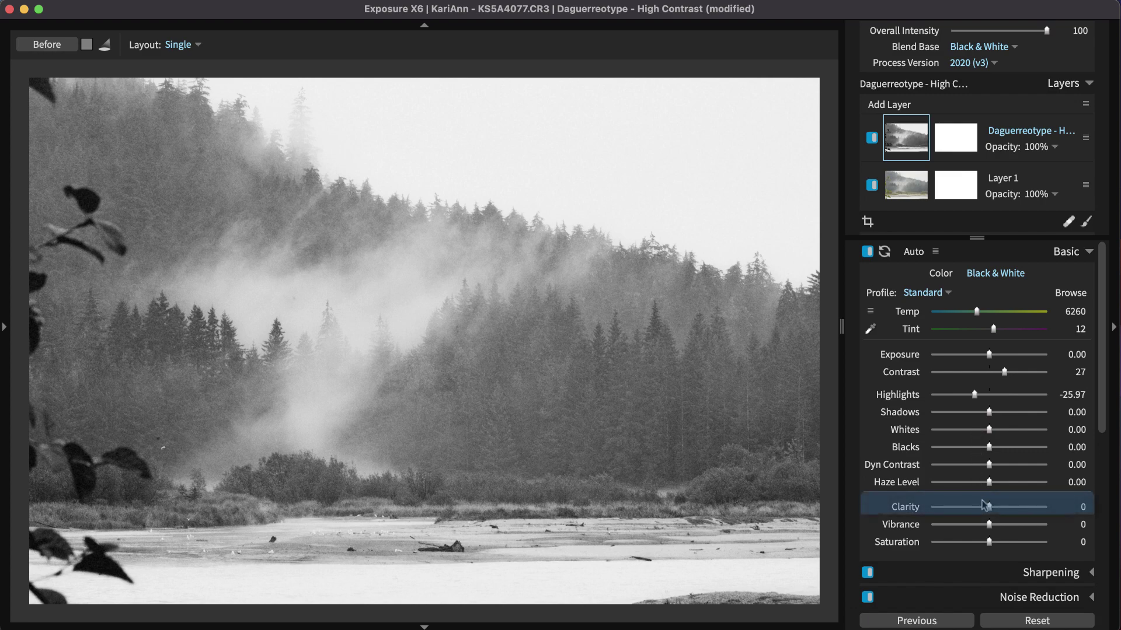
left_click_drag(990, 511, 1010, 505)
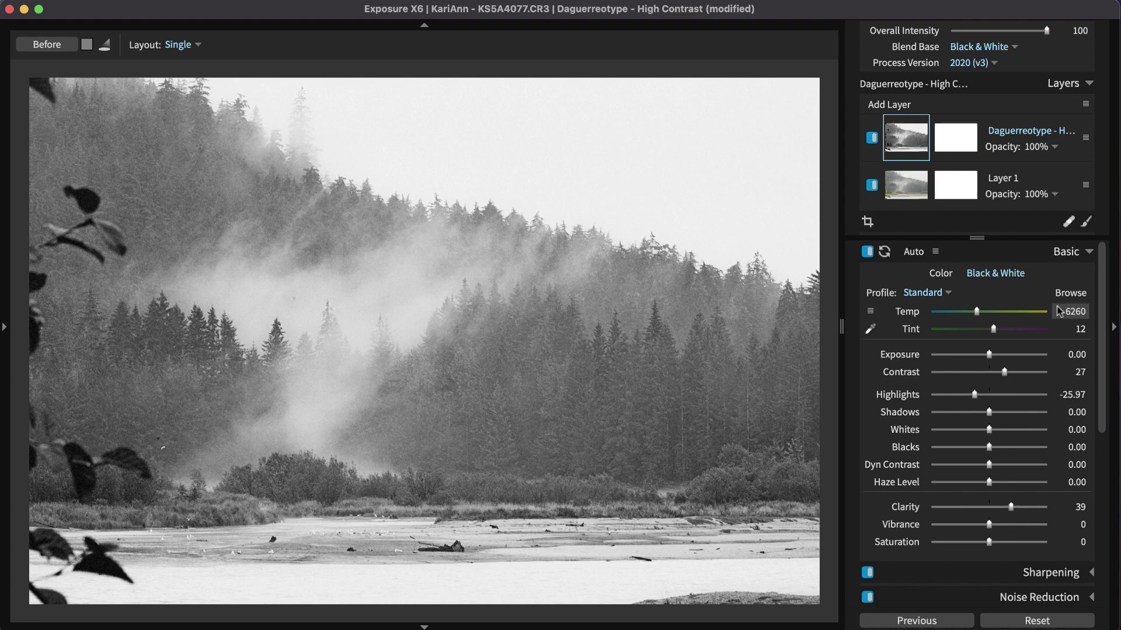
Apply the Tri-X Salt and Pepper 100% grain preset at Overall Grain Strength 100
left_click(1063, 254)
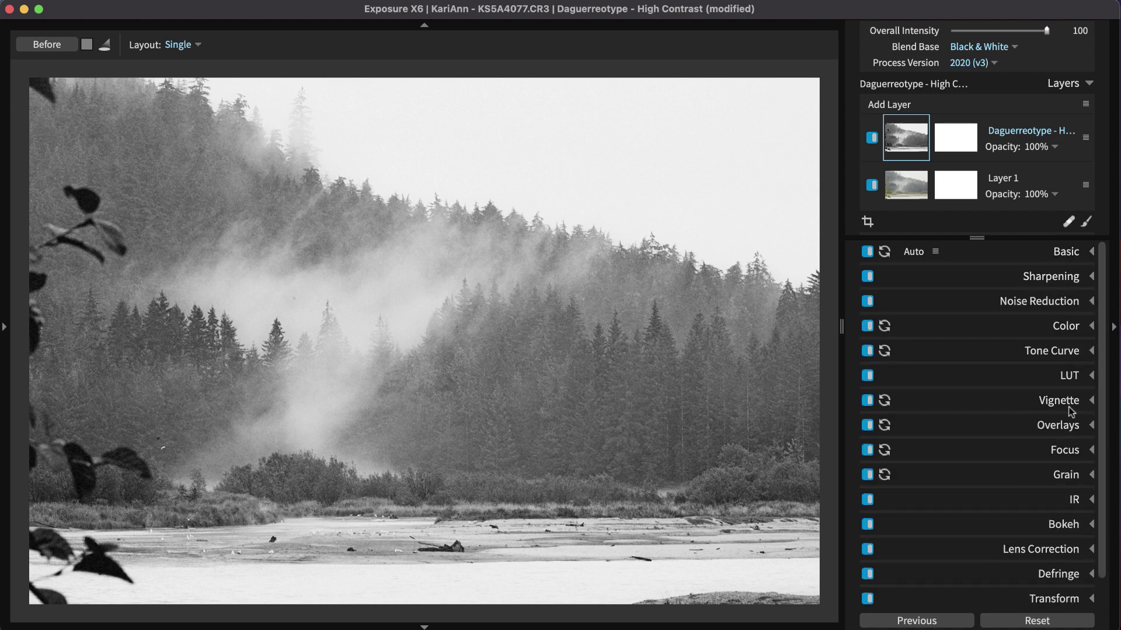
left_click(1065, 476)
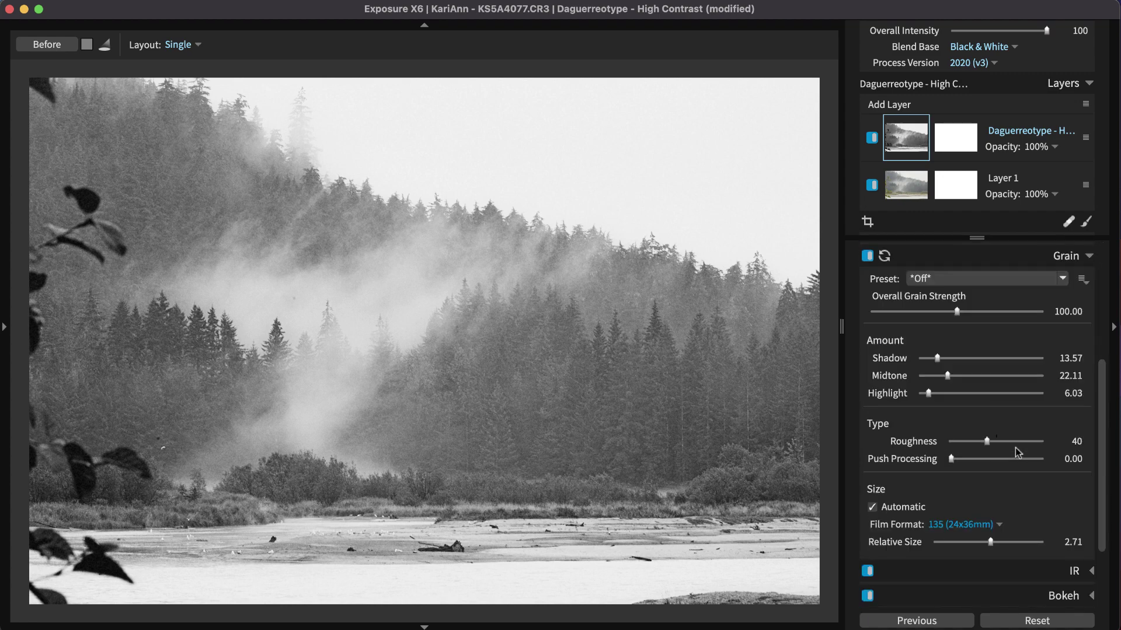
left_click(1034, 281)
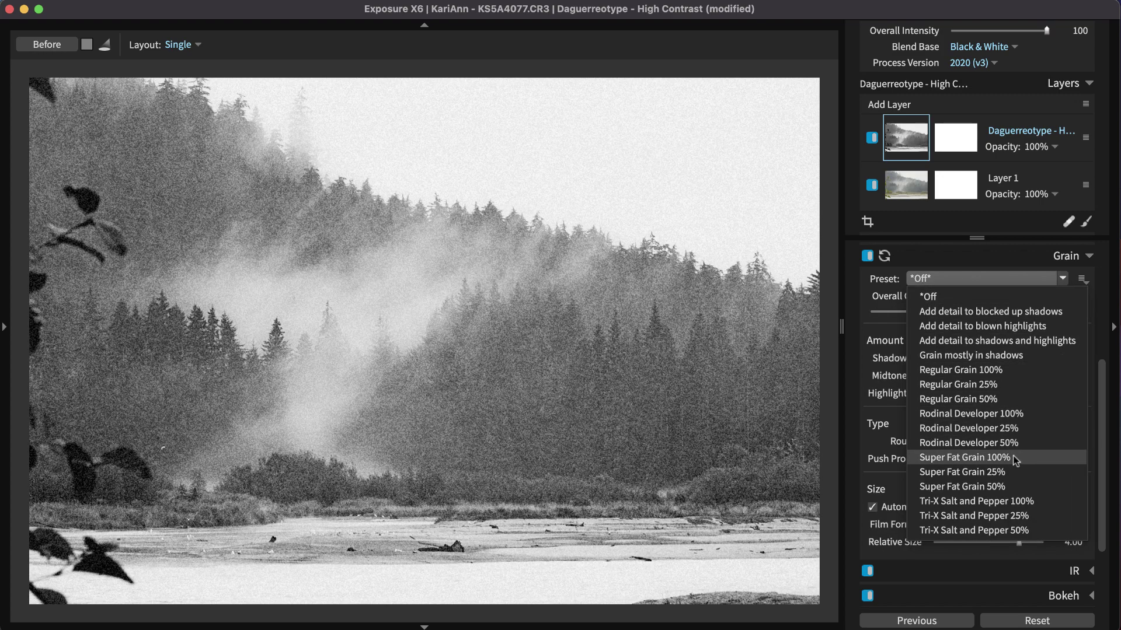
left_click(1003, 499)
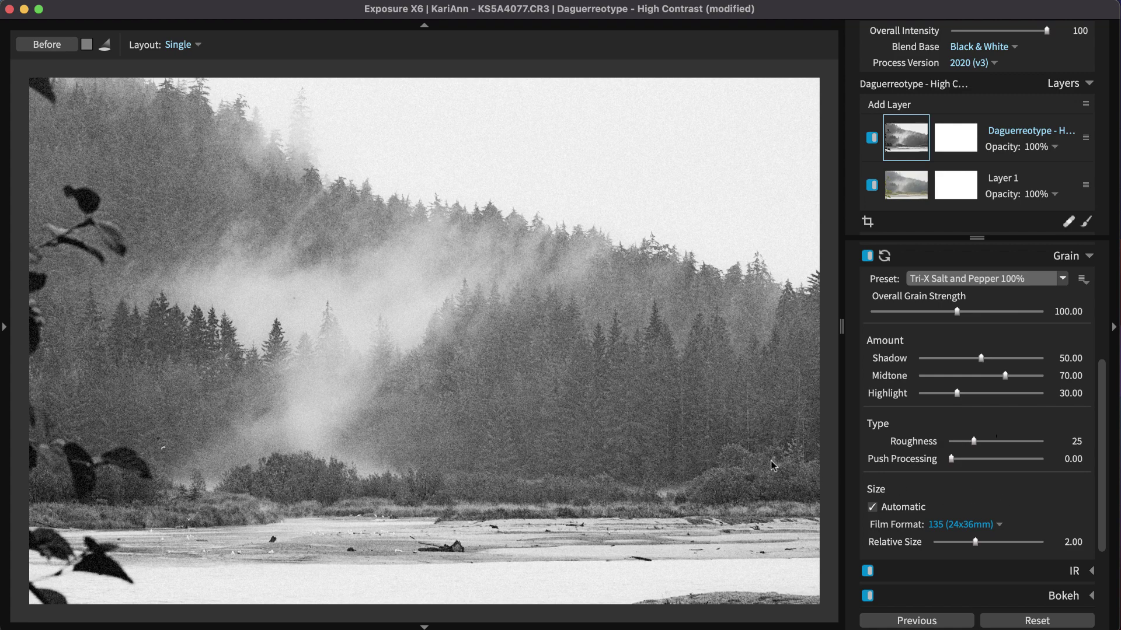
Inspect grain at 100%, then set 135 format, Roughness 38, Midtone 26.51, Highlight 57.83
left_click(706, 444)
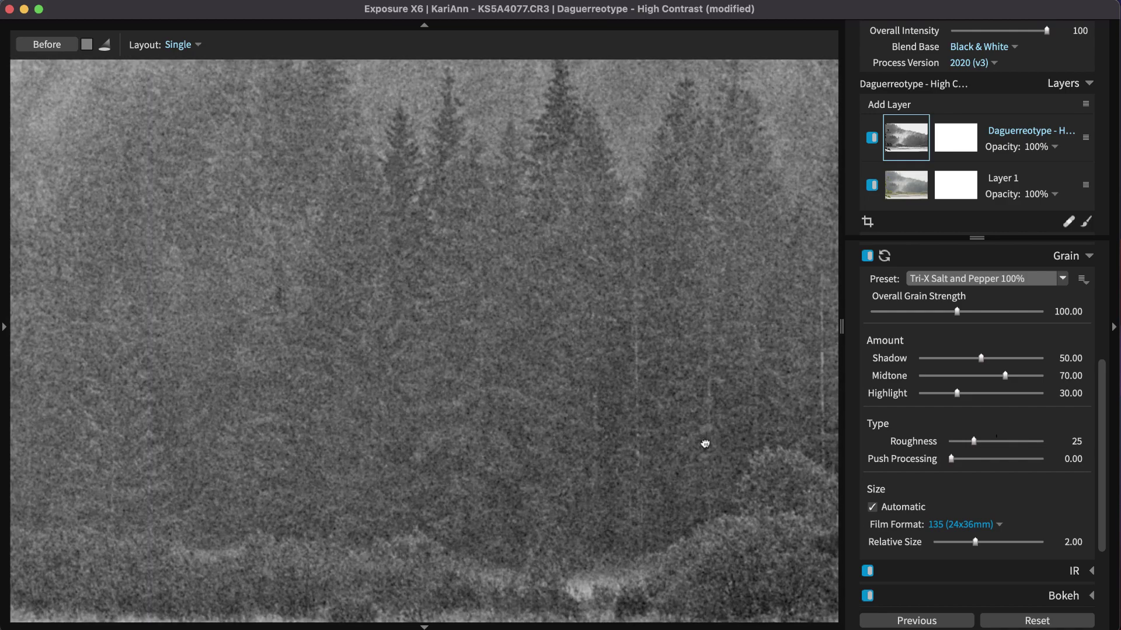
left_click_drag(703, 442, 663, 474)
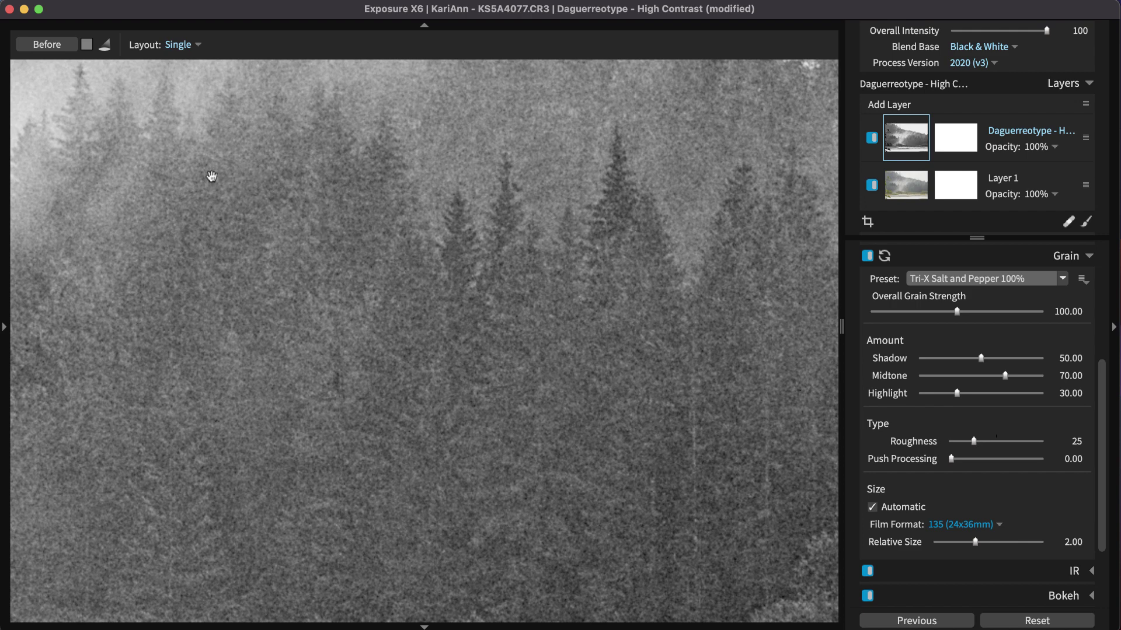
left_click_drag(305, 216, 723, 138)
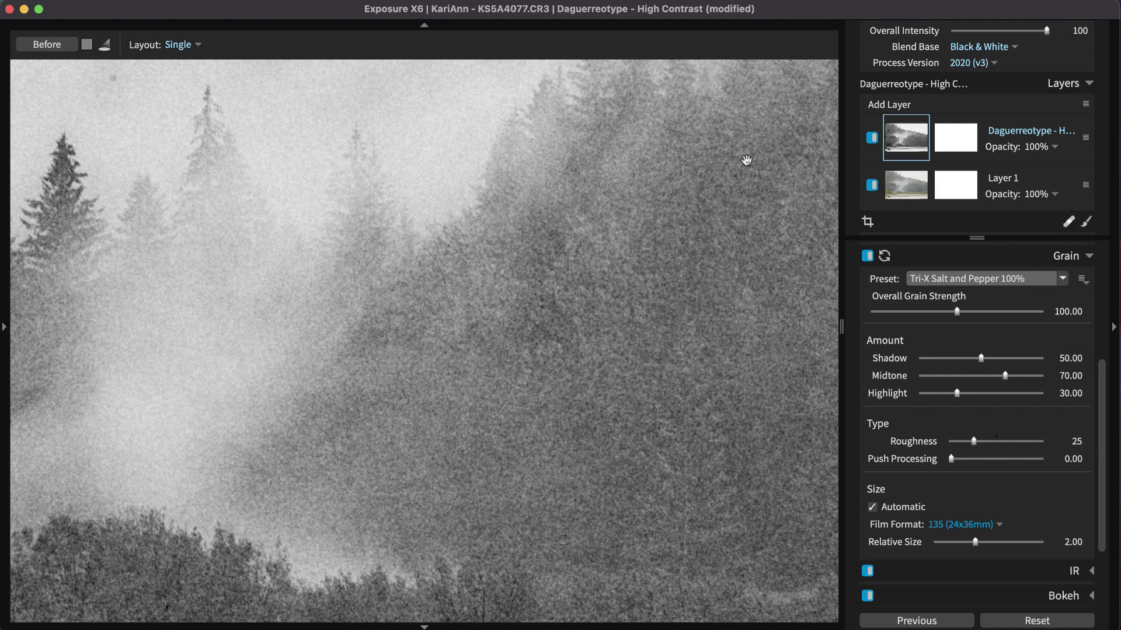
left_click(947, 524)
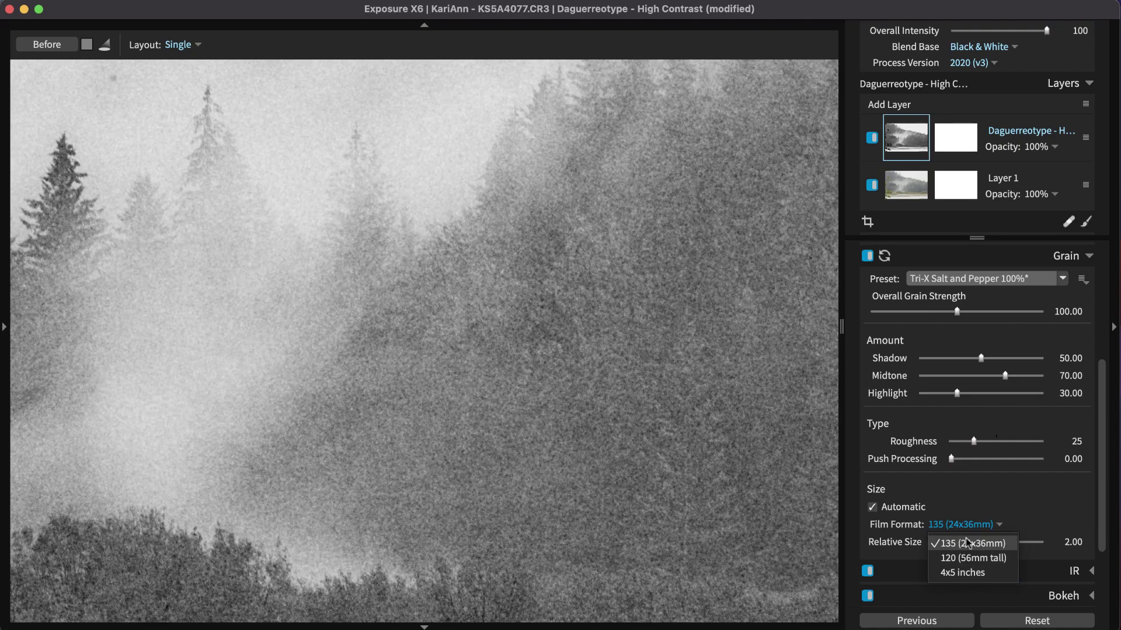
left_click(996, 506)
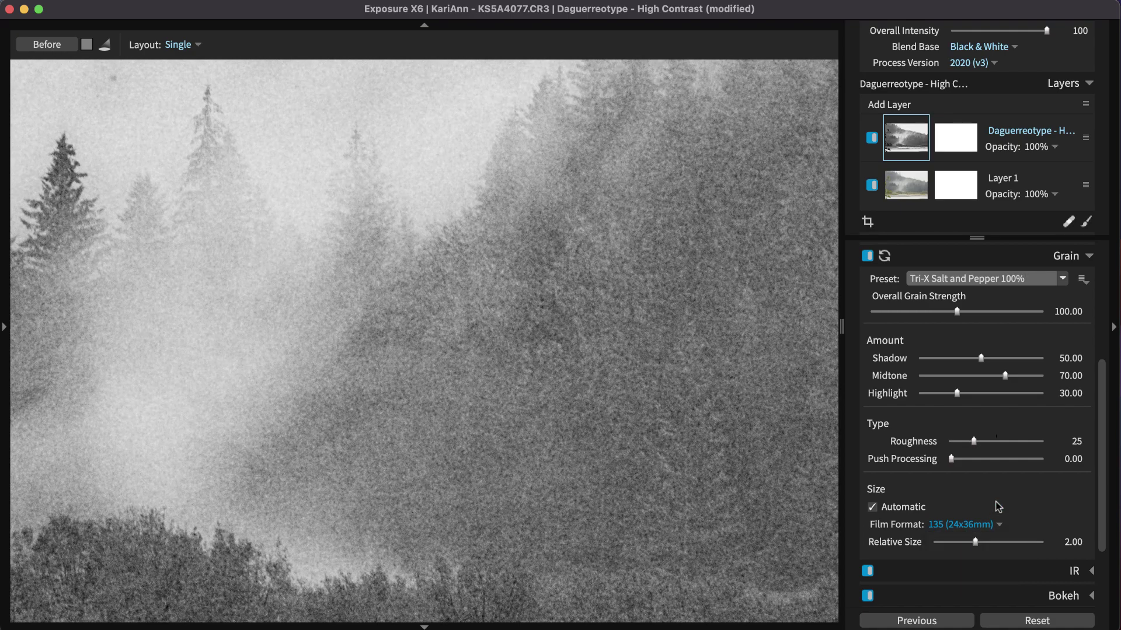
left_click_drag(974, 442, 983, 442)
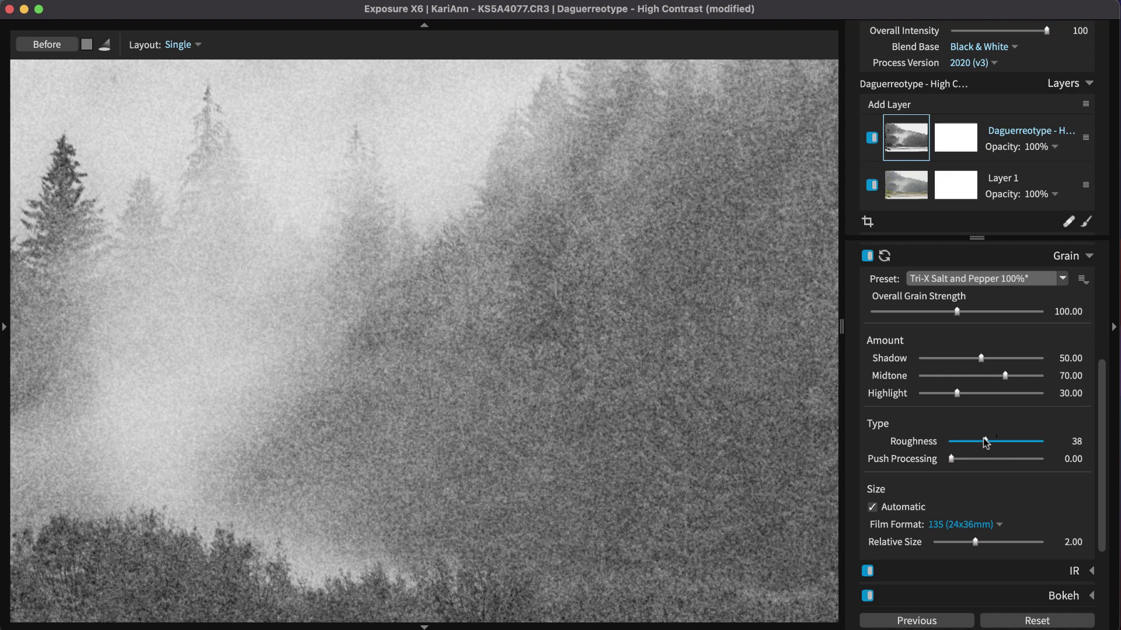
mouse_move(1005, 376)
left_mouse_down()
mouse_move(945, 375)
mouse_move(991, 393)
left_mouse_up()
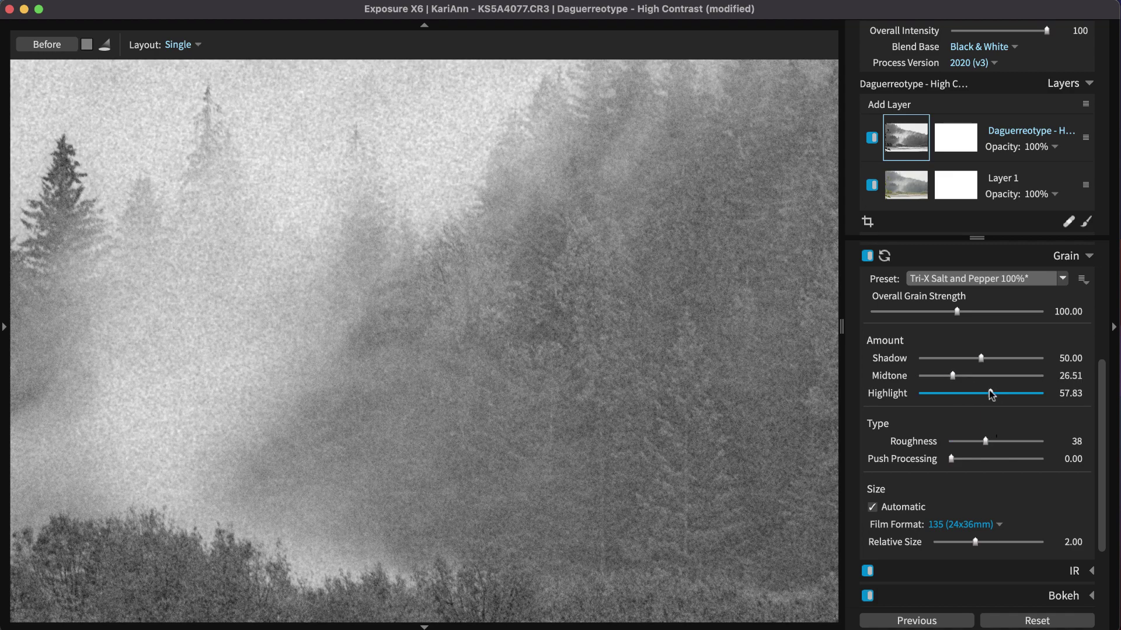
left_click(758, 411)
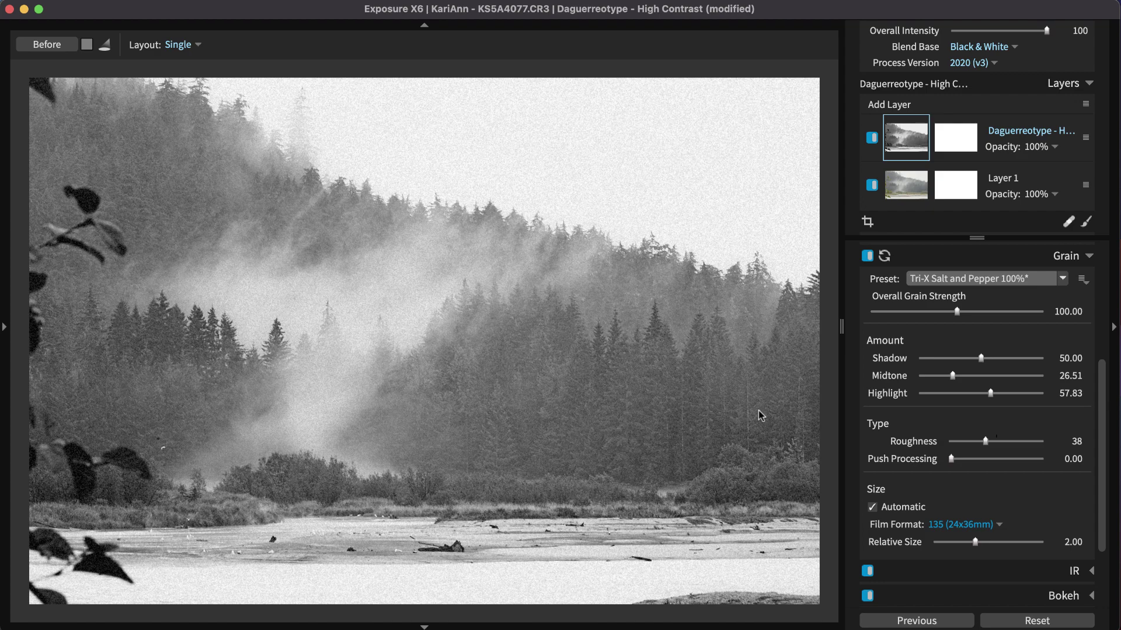
Turn on the Overlays texture and choose the Dust 5 texture
left_click(1045, 255)
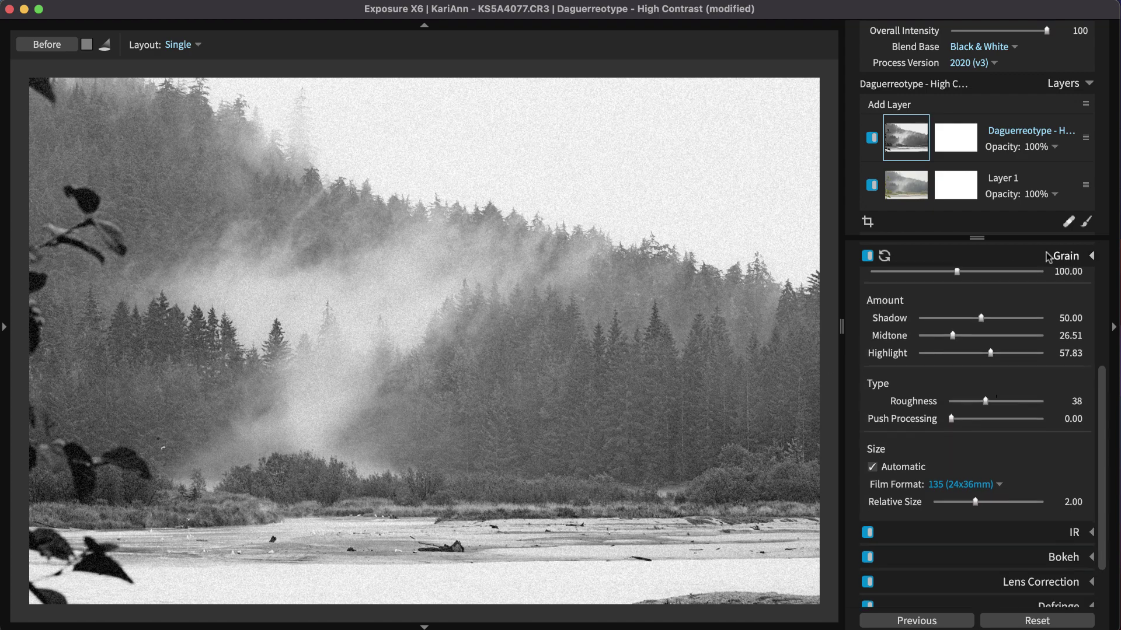
left_click(1030, 395)
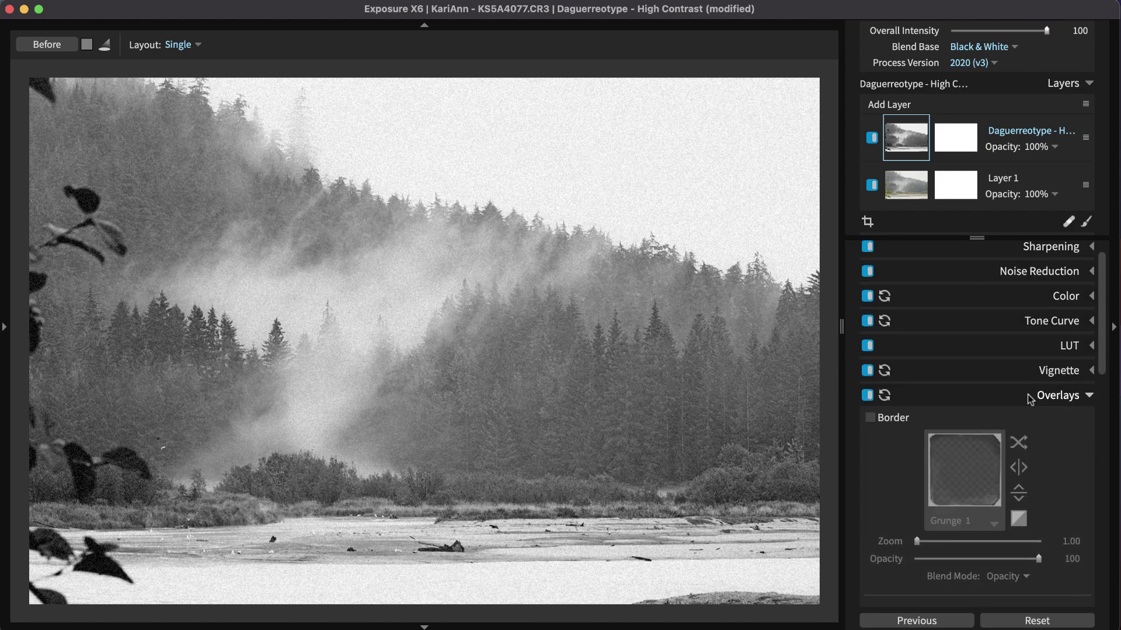
scroll(992, 383, "down", 10)
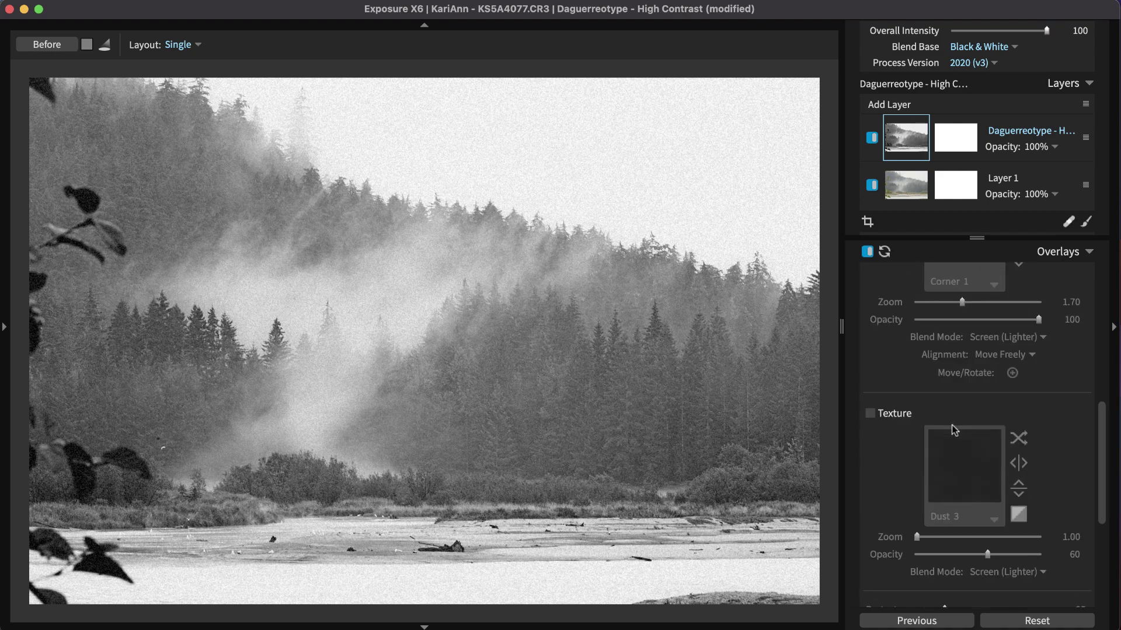
left_click(869, 414)
left_click(934, 455)
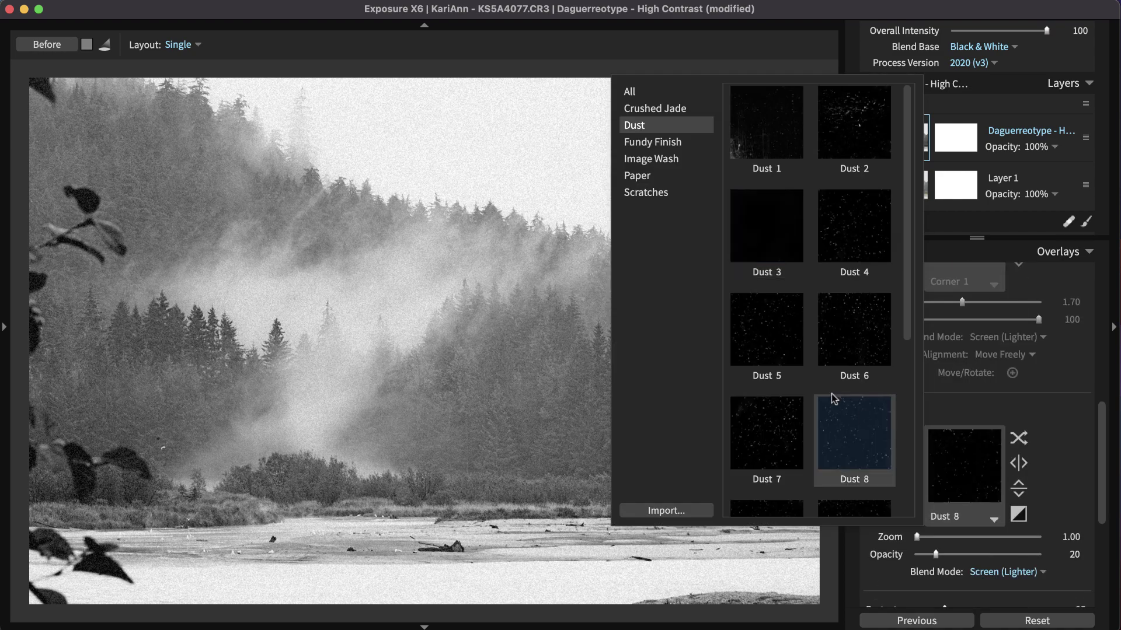
left_click(782, 356)
Set the Dust 5 texture to Multiply (Darker) blend, Zoom 1.33 and Opacity 11
left_click_drag(935, 554, 1020, 555)
left_click(1016, 571)
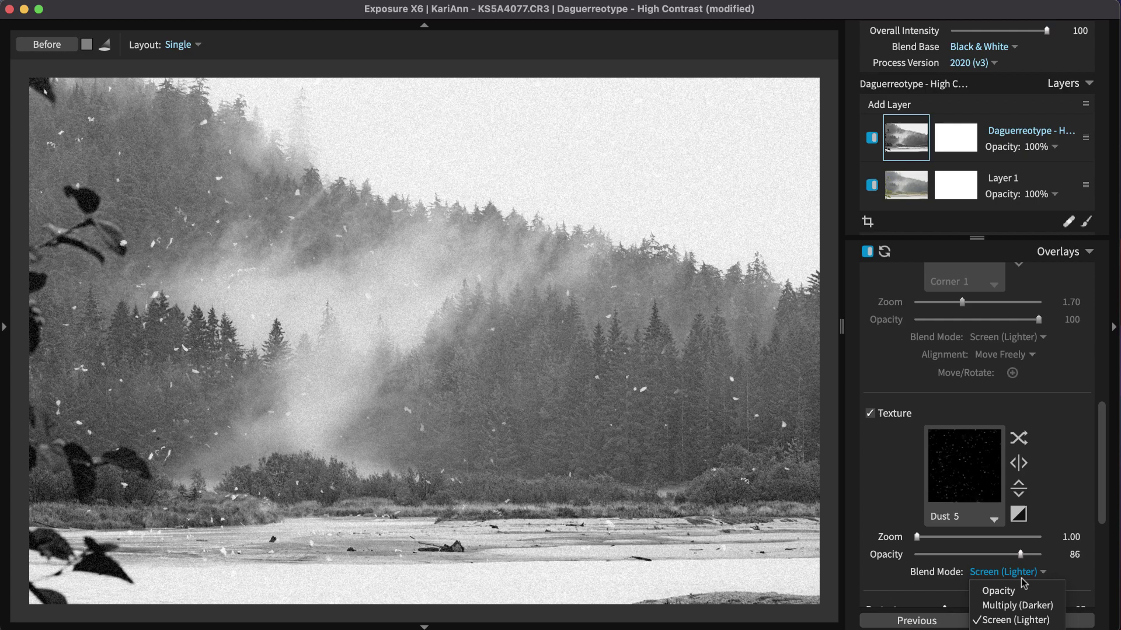
left_click(1024, 605)
mouse_move(917, 537)
left_mouse_down()
mouse_move(937, 537)
mouse_move(924, 554)
left_mouse_up()
left_click(978, 555)
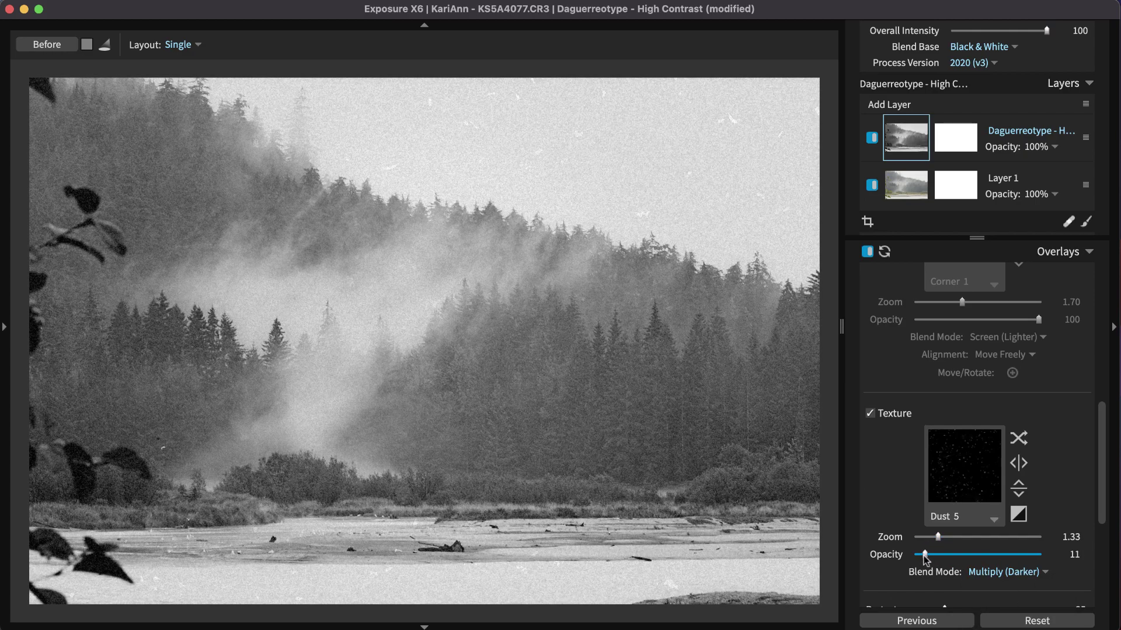
Add Layer 3 with a Scratches 1 texture at Opacity 22 and toggle it to compare
left_click(902, 104)
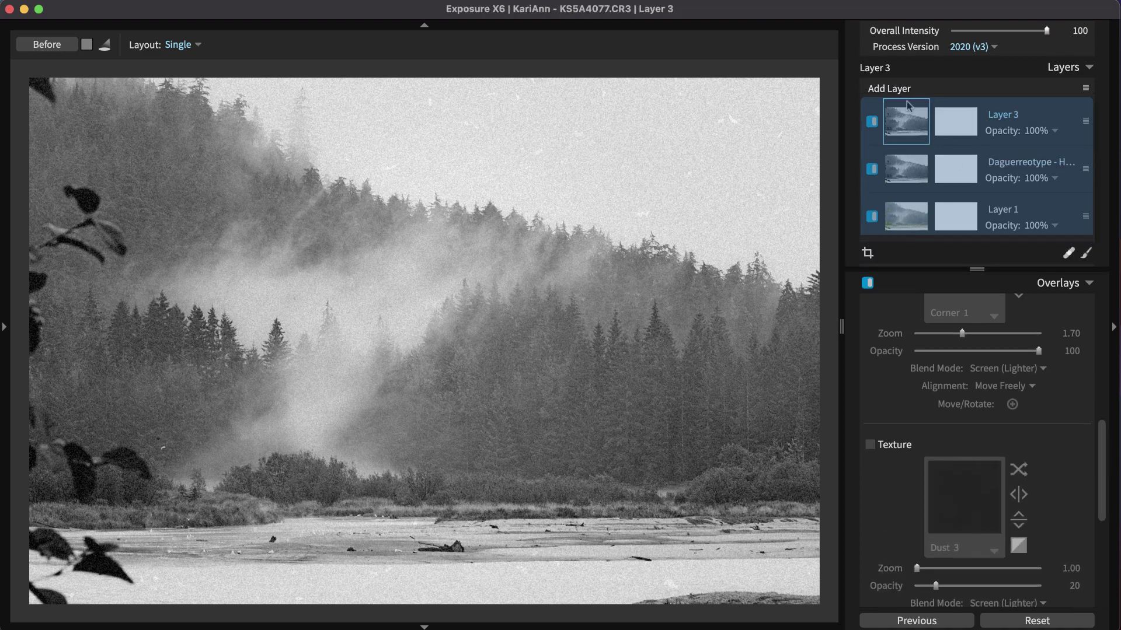
left_click(881, 445)
left_click(960, 503)
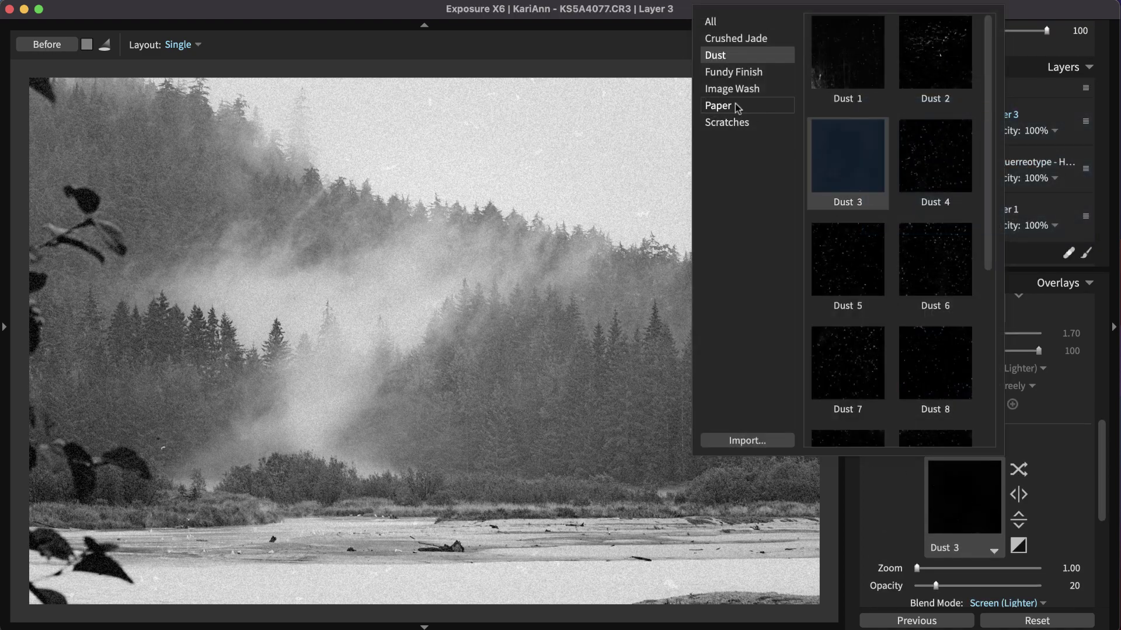
left_click(727, 122)
left_click(848, 53)
mouse_move(935, 585)
left_mouse_down()
mouse_move(957, 586)
mouse_move(938, 586)
left_mouse_up()
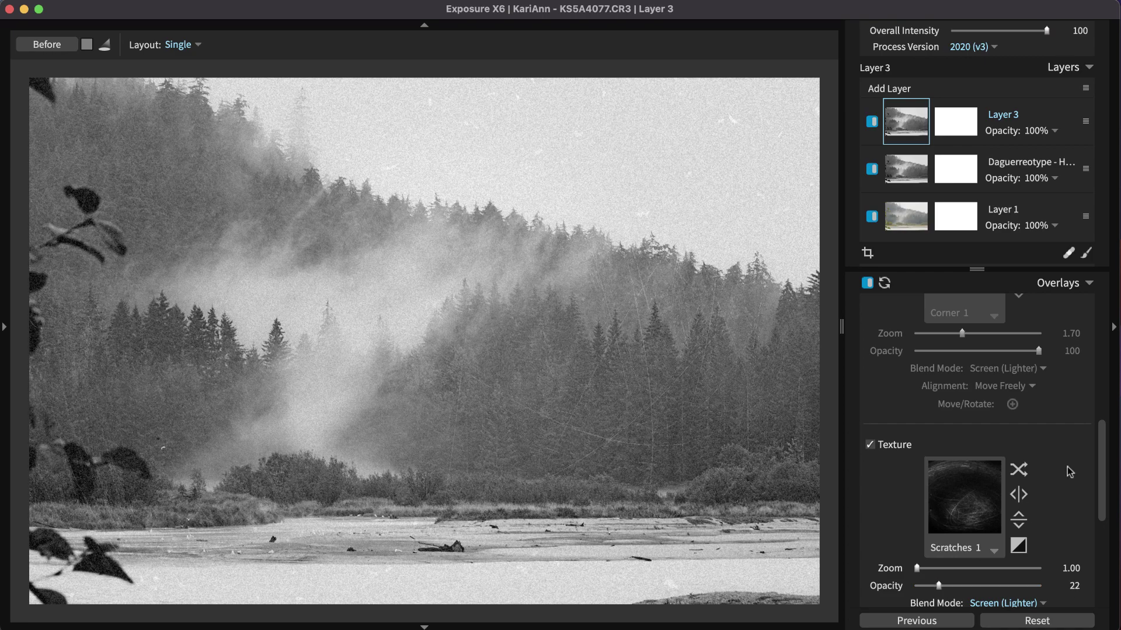
left_click(872, 122)
left_click(872, 122)
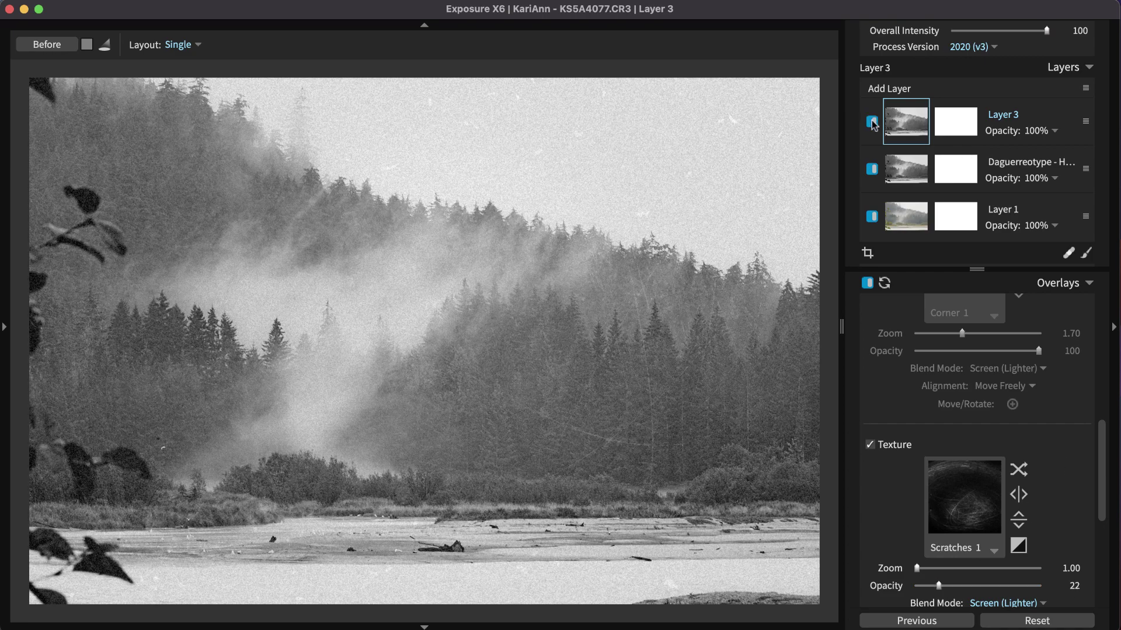